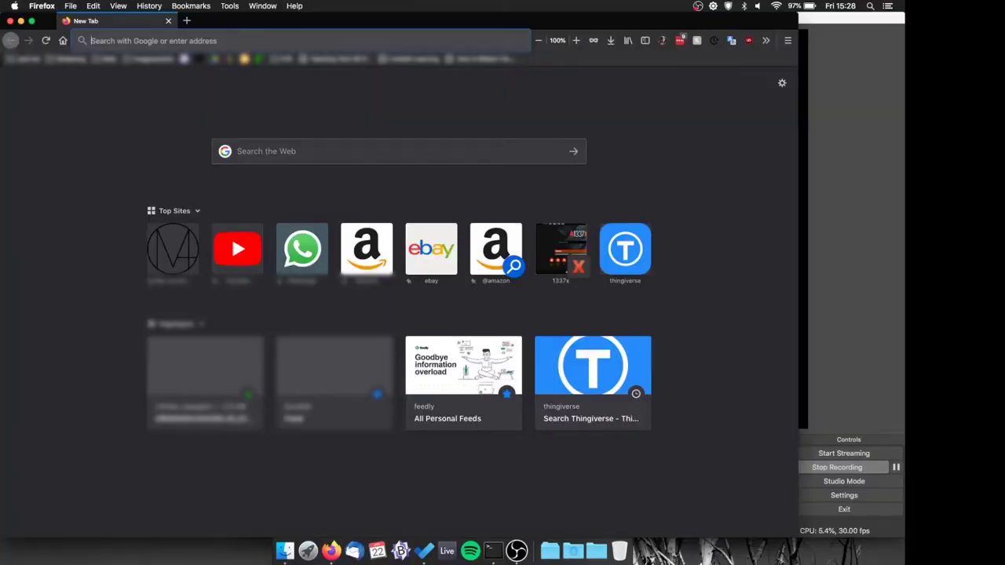
Log in to the FRITZ!Box at 192.168.1.1 using the saved router password.
{"action": "type", "text": "192.168.1.1/"}
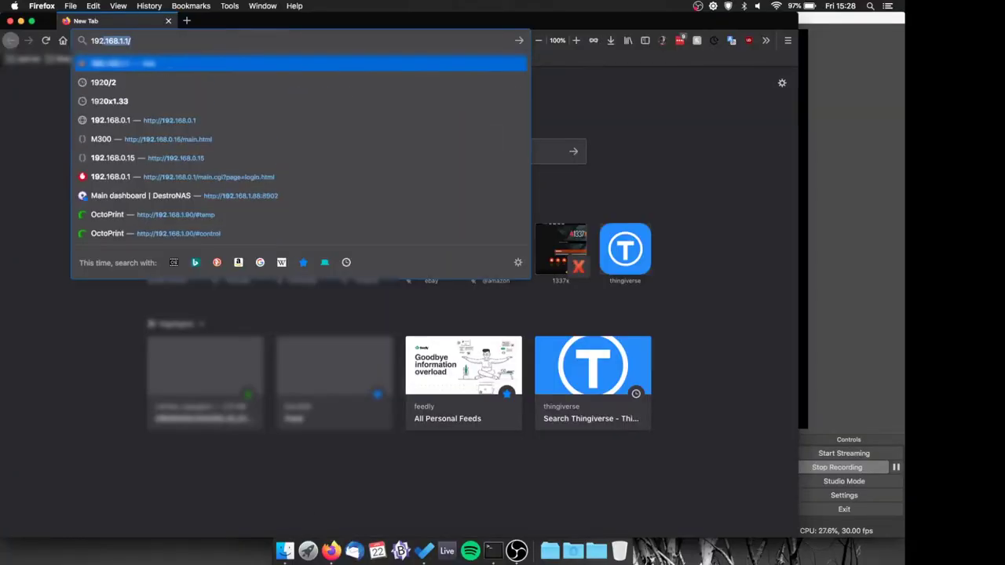
{"action": "key", "text": "Return"}
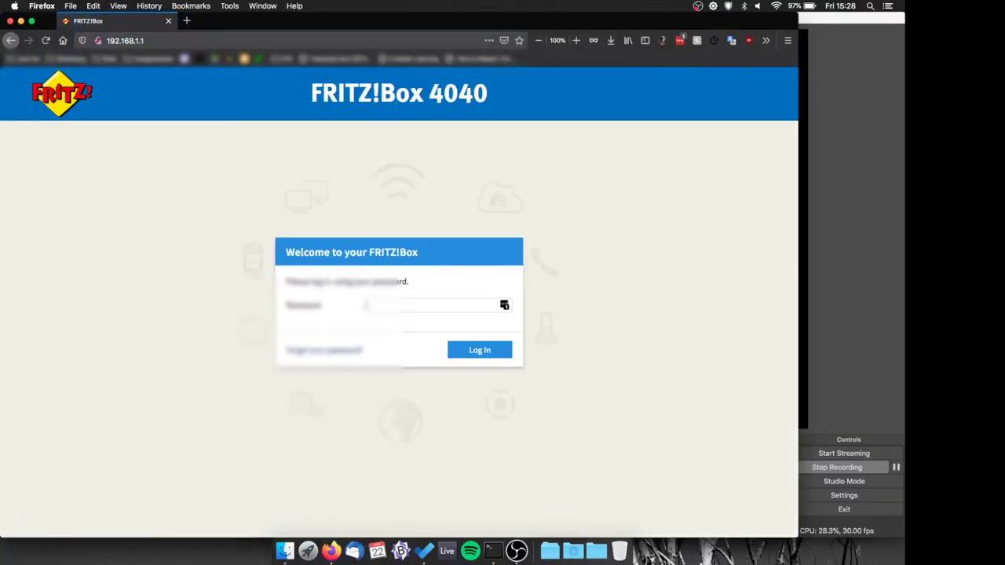
{"action": "left_click", "coordinate": [503, 305]}
{"action": "left_click", "coordinate": [429, 376]}
{"action": "key", "text": "Return"}
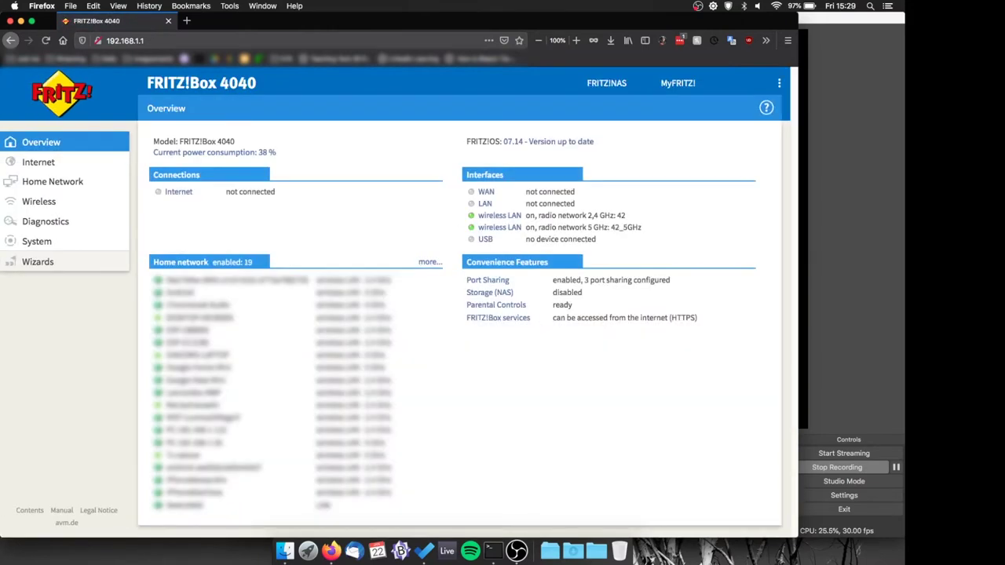
Under System > Backup, set a backup password and save the settings export file.
{"action": "left_click", "coordinate": [37, 240]}
{"action": "left_click", "coordinate": [42, 359]}
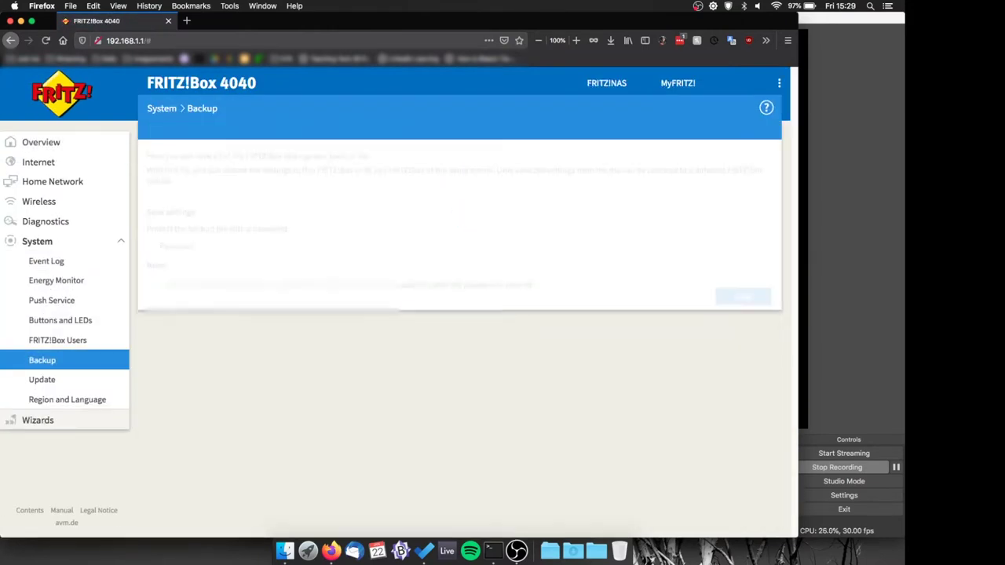
{"action": "type", "text": "****"}
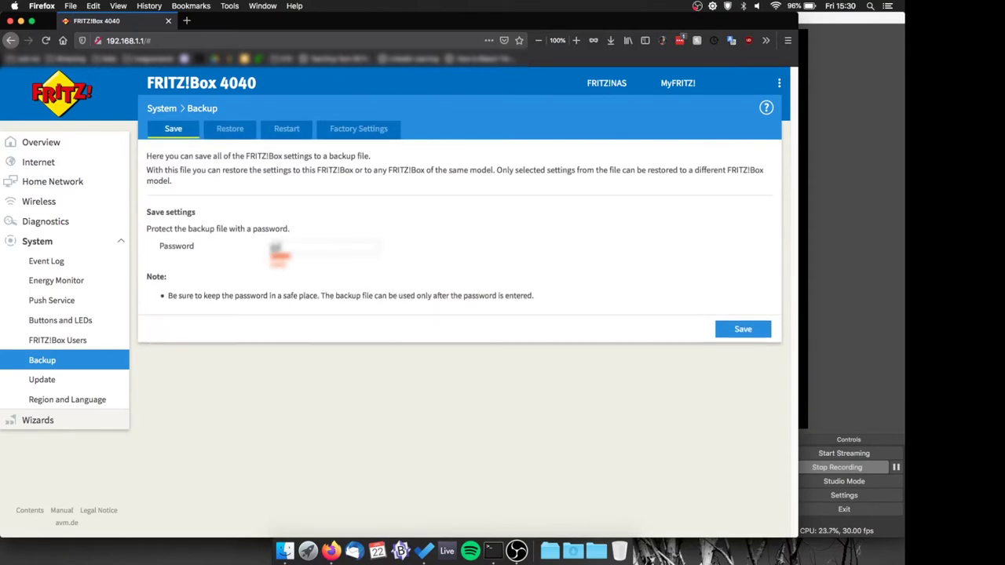
{"action": "key", "text": "Return"}
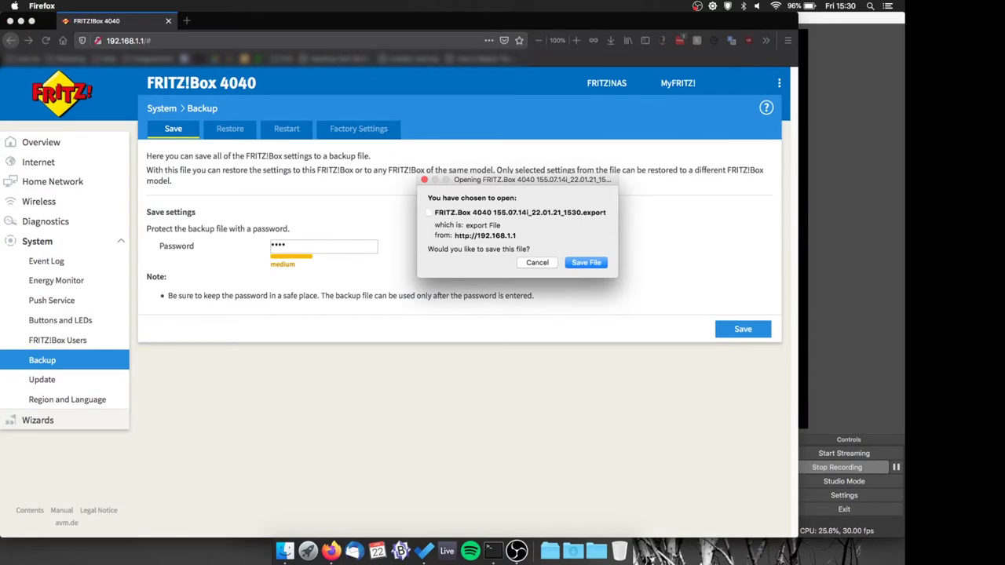
{"action": "key", "text": "Return"}
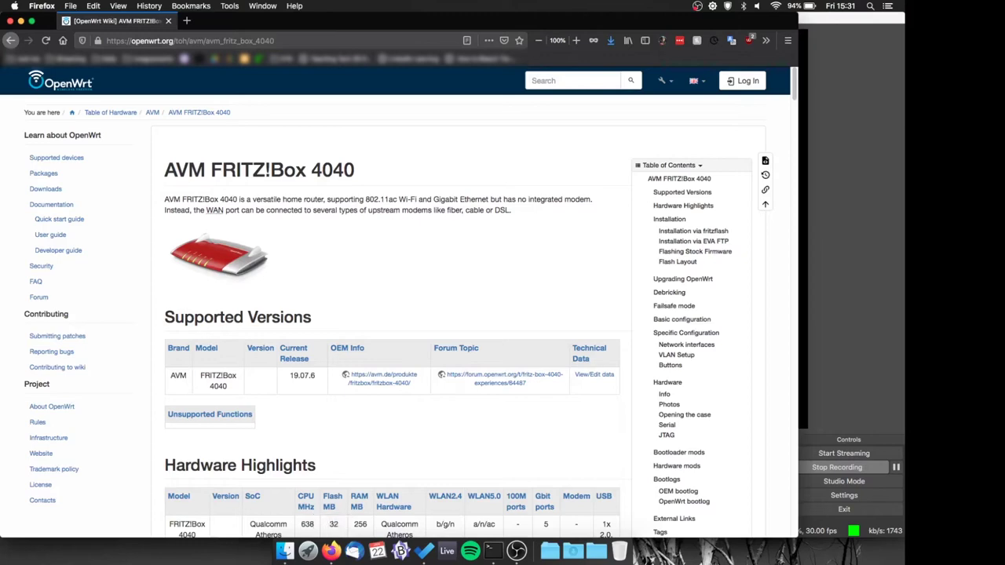
Scroll down the OpenWrt FRITZ!Box 4040 wiki page to the 19.07.6 firmware images.
{"action": "scroll", "coordinate": [392, 314], "scroll_direction": "down", "scroll_amount": 10}
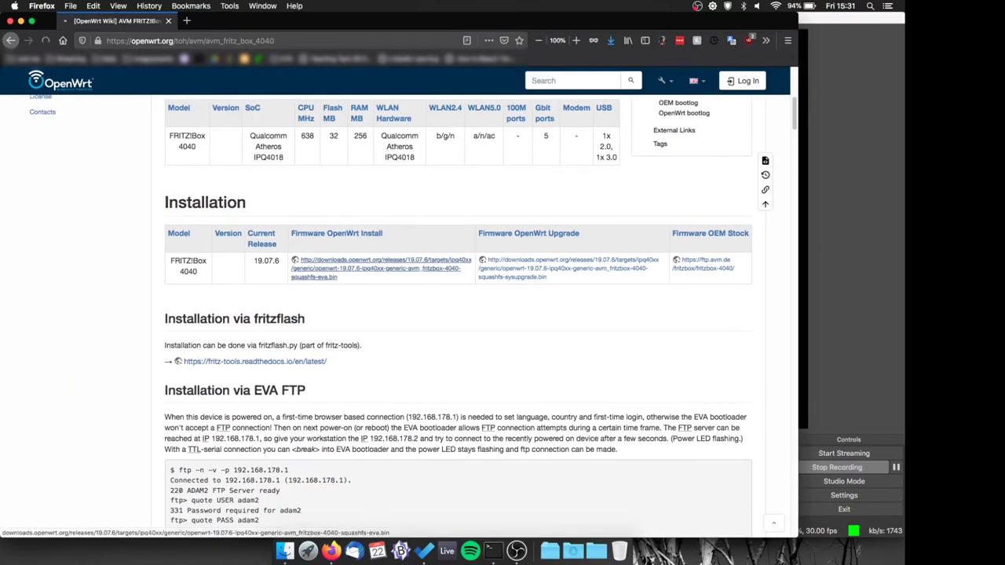
Save the 19.07.6 eva.bin install image, then open the fritz-tools readthedocs link.
{"action": "left_click", "coordinate": [376, 264]}
{"action": "left_click", "coordinate": [431, 288]}
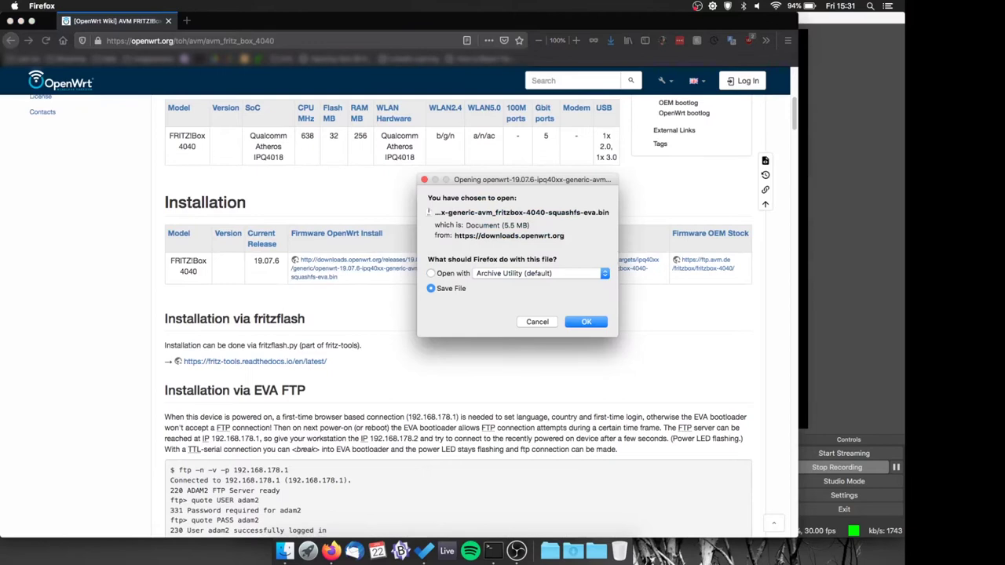
{"action": "key", "text": "Return"}
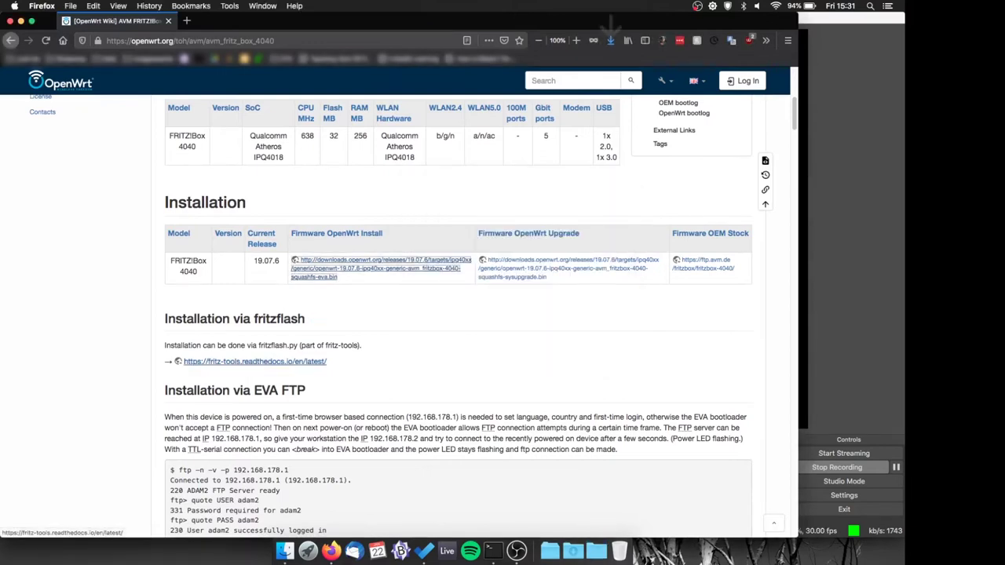
{"action": "left_click", "coordinate": [254, 361]}
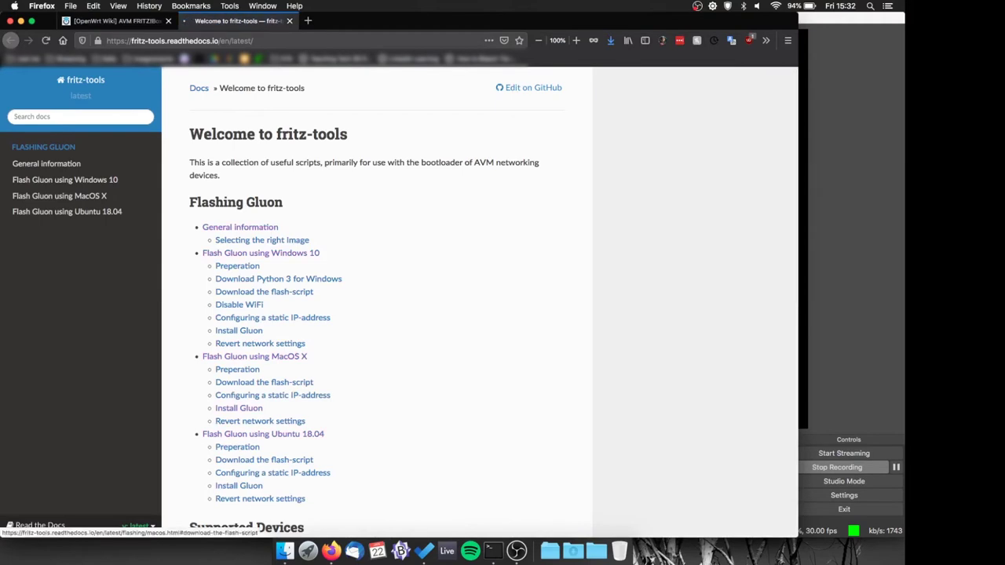
Open the macOS flash-script guide and, in a new Terminal, cd into Downloads.
{"action": "left_click", "coordinate": [263, 383]}
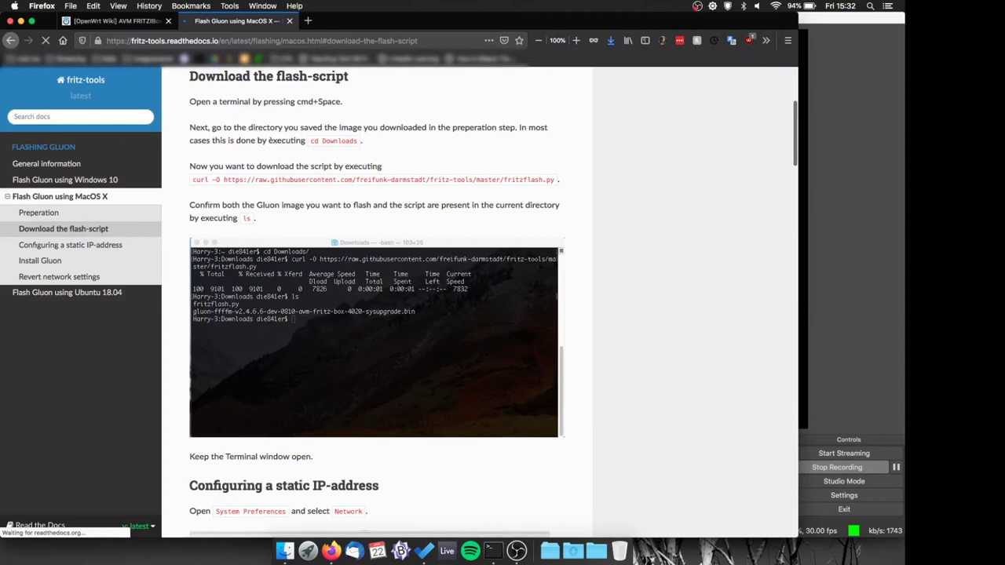
{"action": "left_click", "coordinate": [493, 551]}
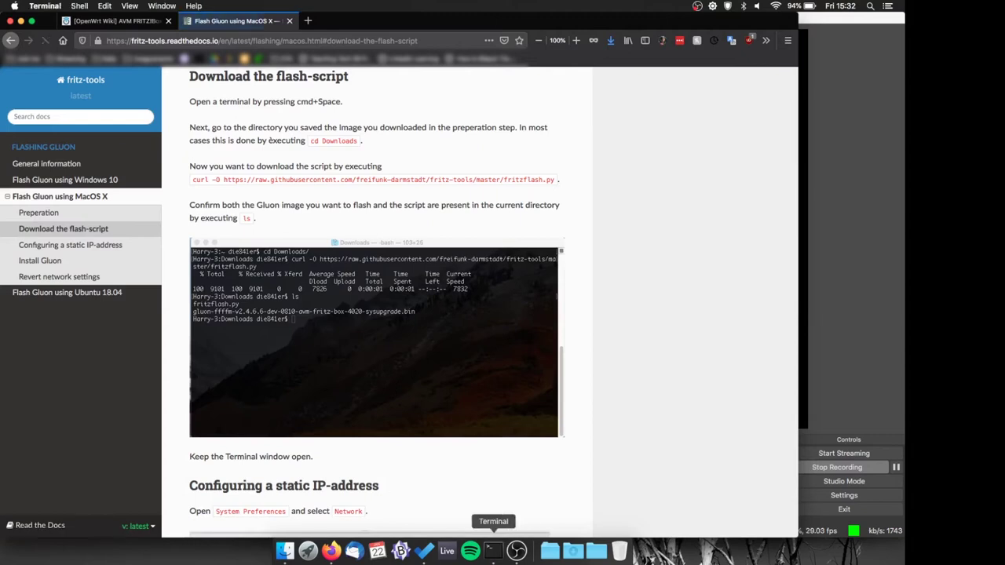
{"action": "left_click_drag", "start_coordinate": [702, 246], "coordinate": [711, 105]}
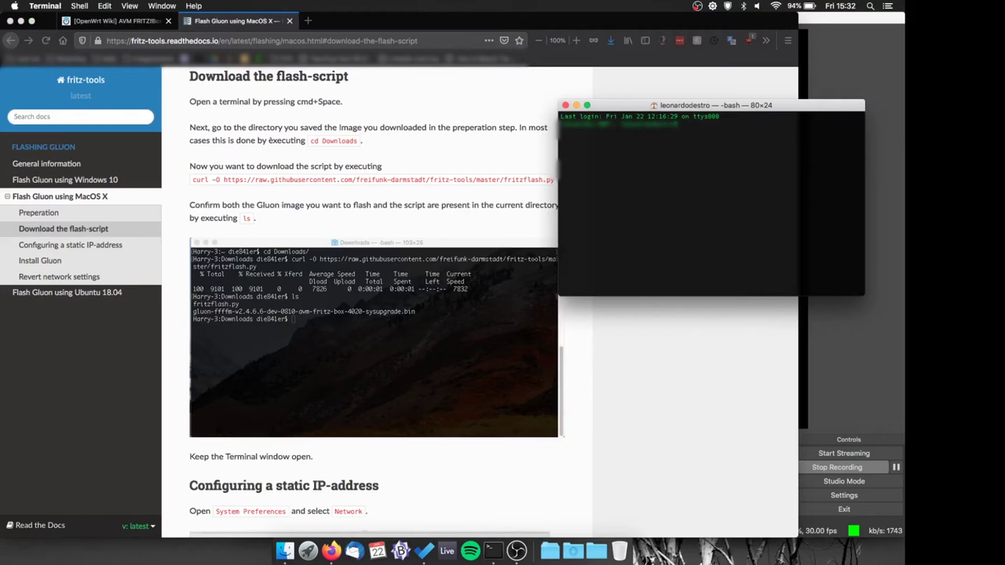
{"action": "type", "text": "cd Downloads"}
{"action": "key", "text": "Return"}
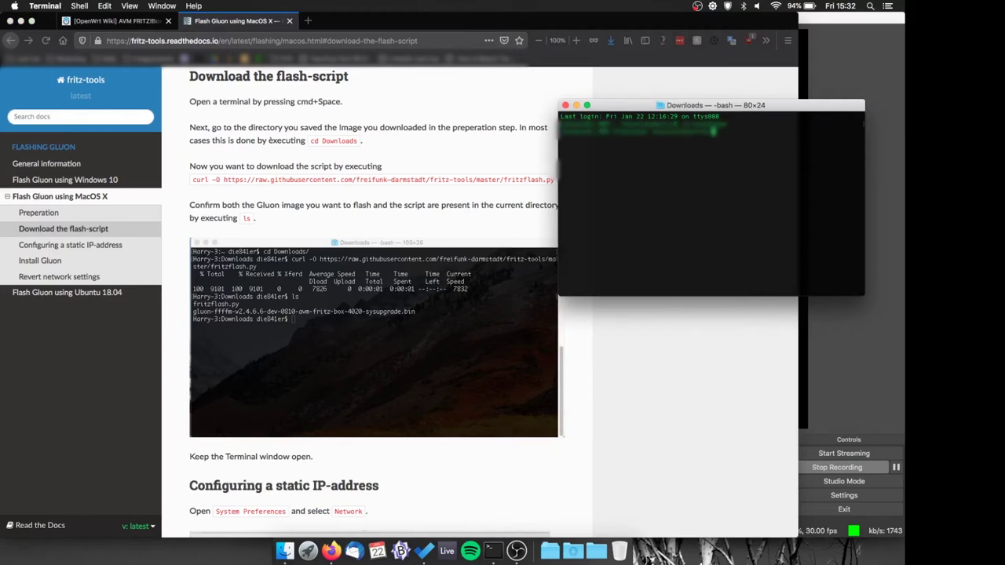
Copy the guide's curl command into Terminal and run it to fetch fritzflash.py.
{"action": "triple_click", "coordinate": [373, 179]}
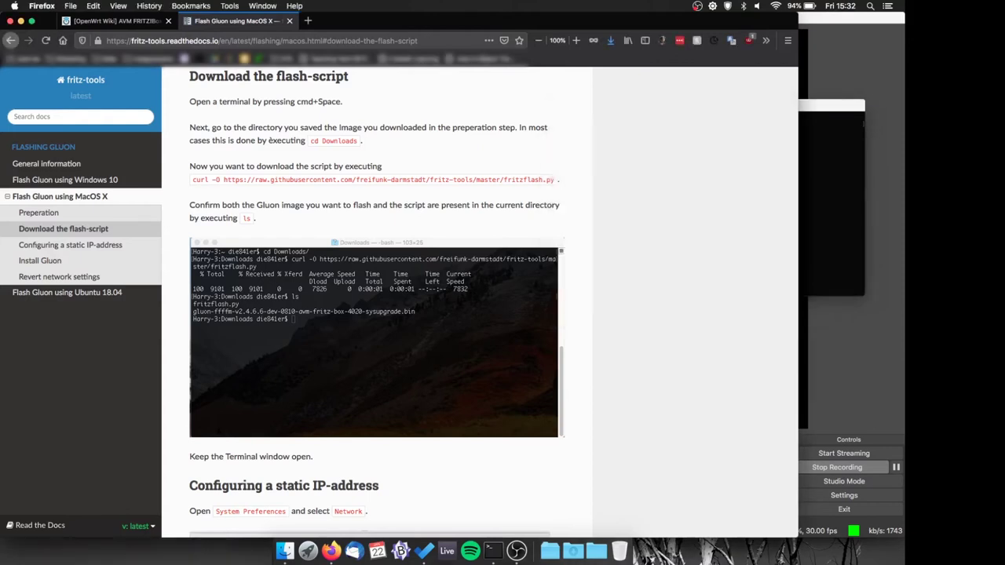
{"action": "left_click", "coordinate": [372, 179]}
{"action": "left_click_drag", "start_coordinate": [191, 180], "coordinate": [555, 180]}
{"action": "key", "text": "super+c"}
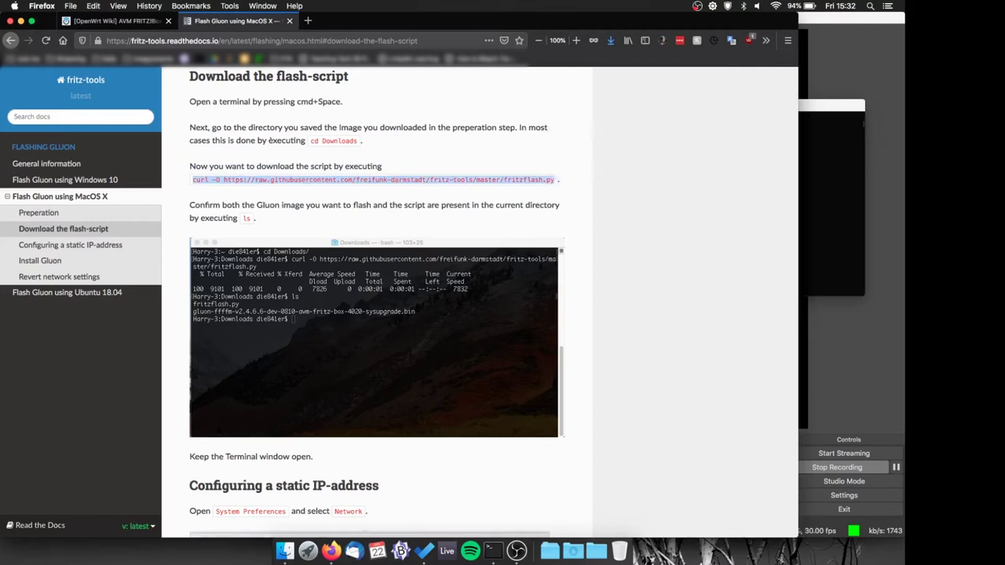
{"action": "key", "text": "super+Tab"}
{"action": "key", "text": "super+v"}
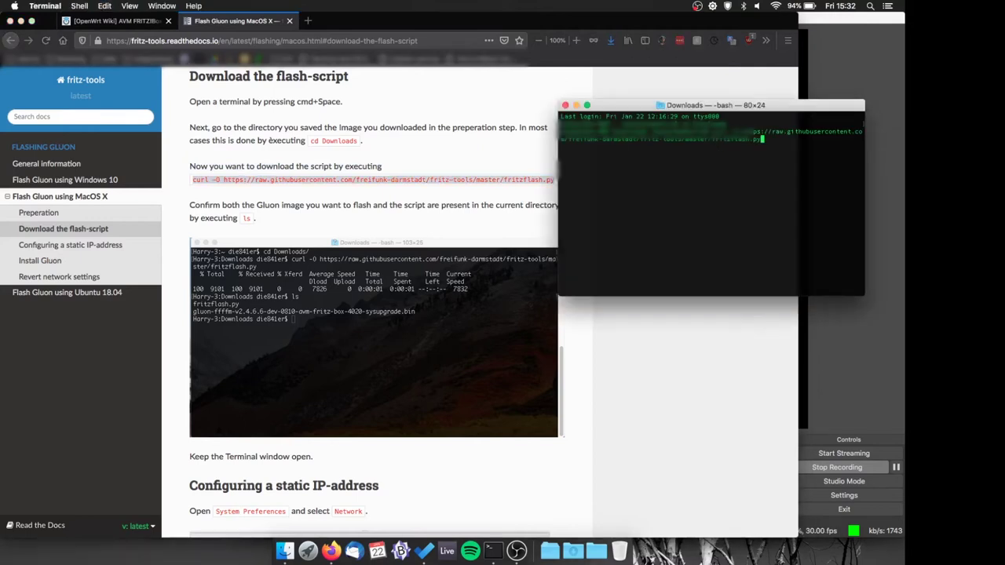
{"action": "key", "text": "Return"}
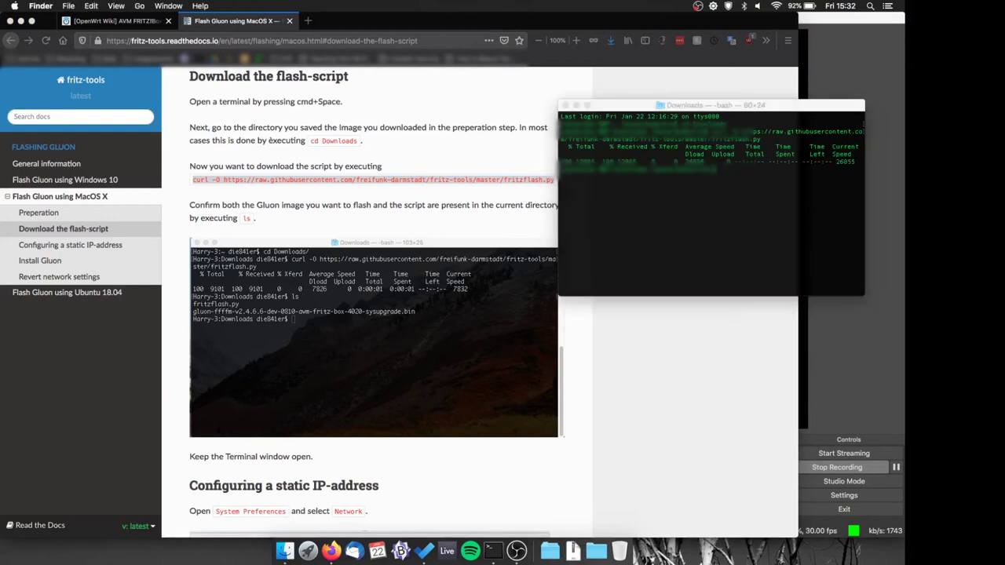
Open the Downloads folder in Finder to confirm fritzflash.py is there.
{"action": "left_click", "coordinate": [573, 550]}
{"action": "left_click", "coordinate": [576, 443]}
{"action": "left_click_drag", "start_coordinate": [550, 144], "coordinate": [562, 249]}
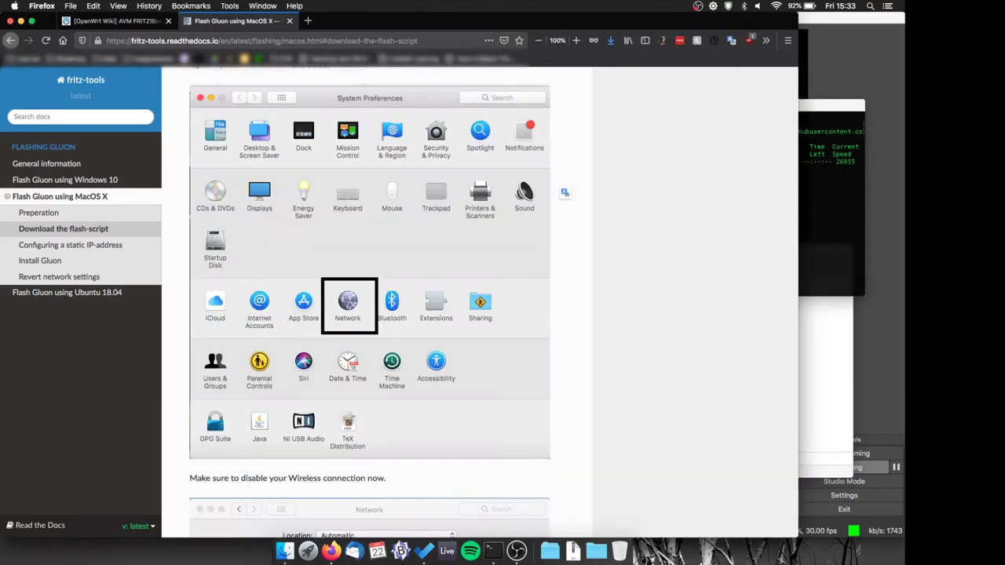
Turn Wi-Fi off in the Network preferences.
{"action": "left_click", "coordinate": [775, 6]}
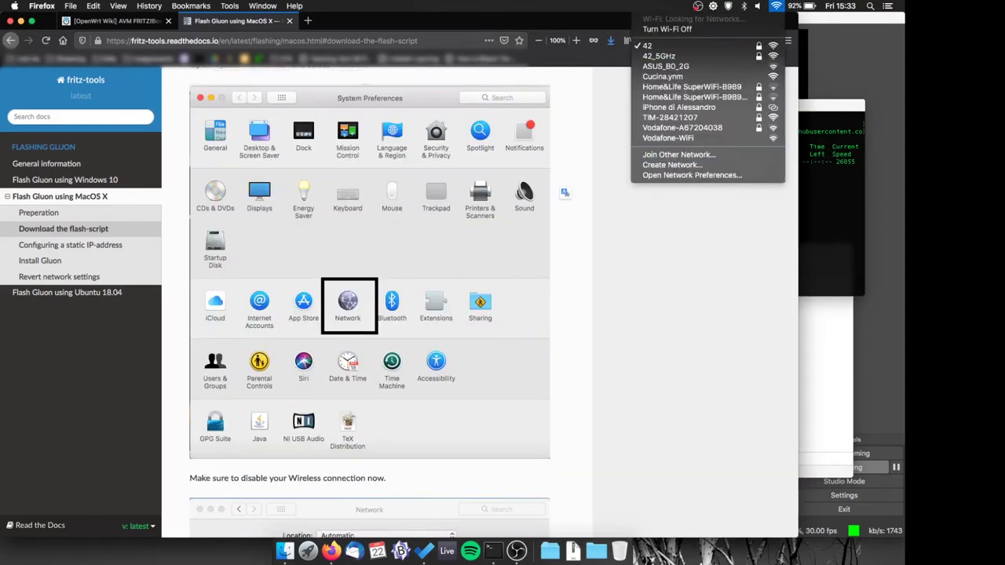
{"action": "left_click", "coordinate": [691, 175]}
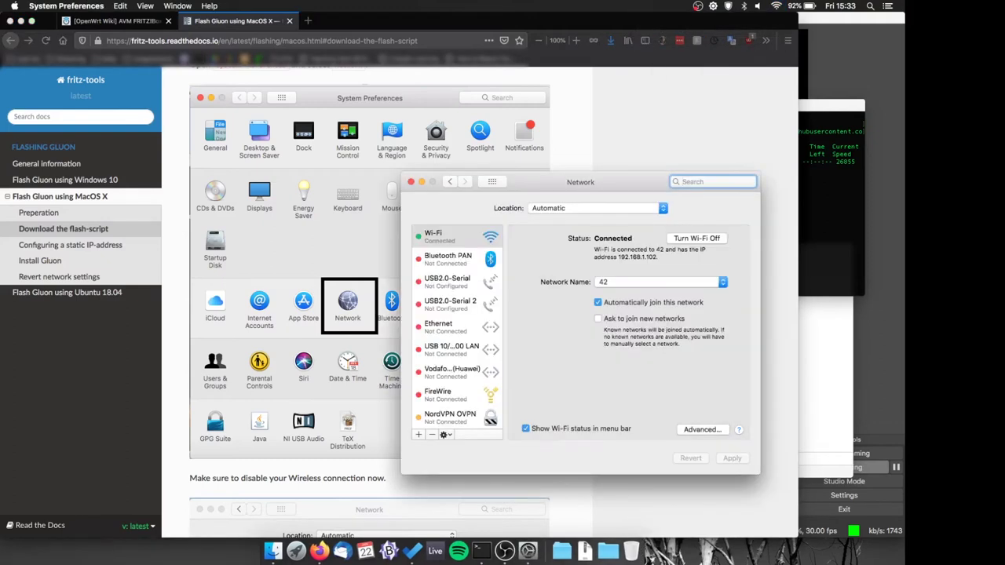
{"action": "left_click_drag", "start_coordinate": [580, 182], "coordinate": [558, 171]}
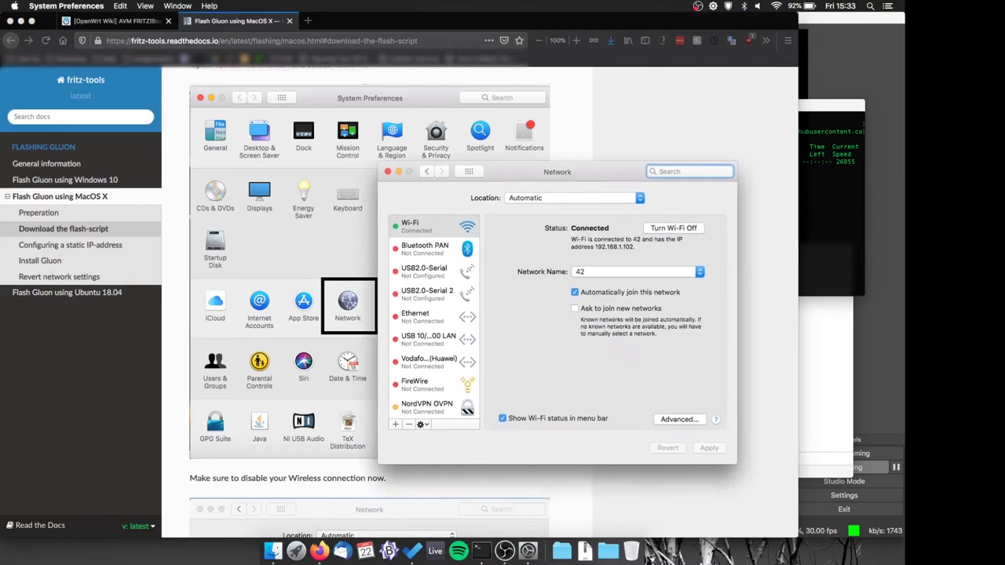
{"action": "scroll", "coordinate": [282, 314], "scroll_direction": "down", "scroll_amount": 10}
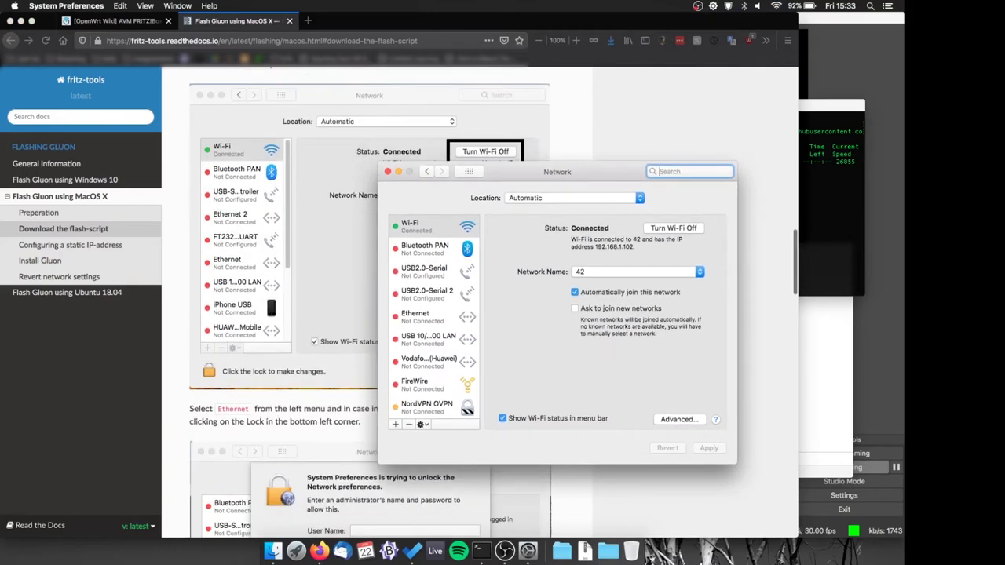
{"action": "left_click", "coordinate": [672, 228]}
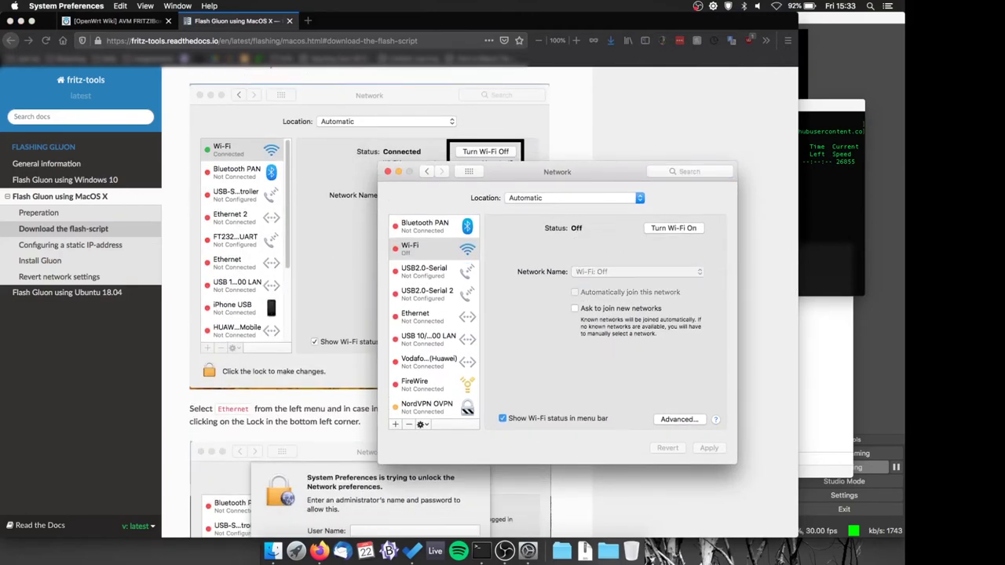
{"action": "left_click_drag", "start_coordinate": [557, 171], "coordinate": [703, 152]}
{"action": "scroll", "coordinate": [369, 302], "scroll_direction": "down", "scroll_amount": 5}
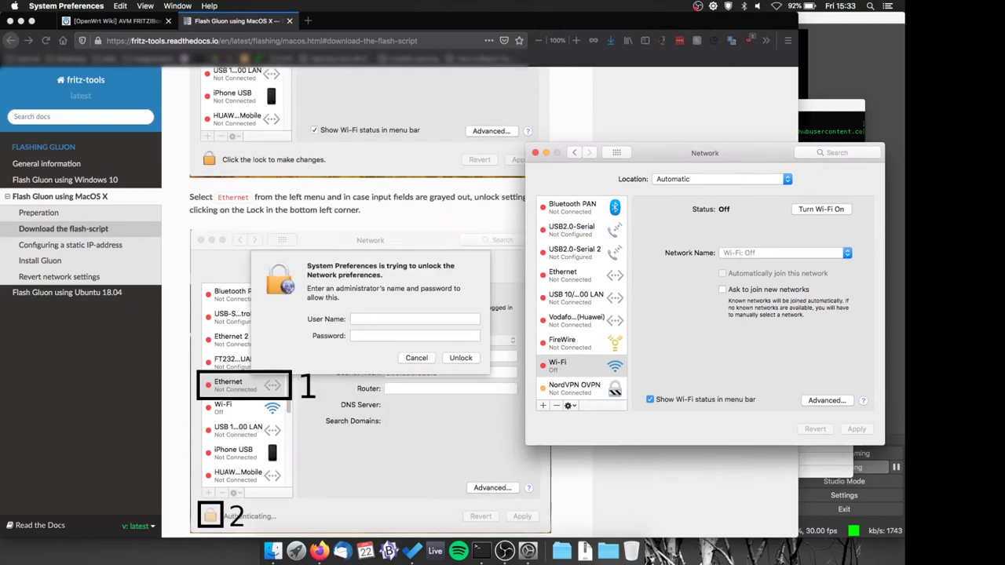
{"action": "scroll", "coordinate": [369, 303], "scroll_direction": "down", "scroll_amount": 2}
Set Ethernet to manual IPv4: 192.168.178.2, mask 255.255.255.0, router 192.168.178.1.
{"action": "left_click", "coordinate": [573, 275]}
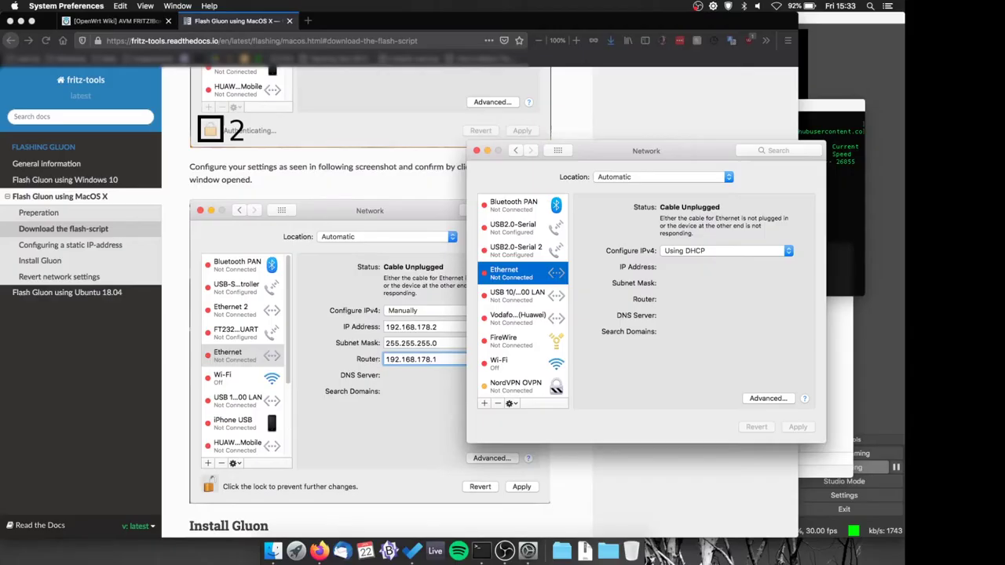
{"action": "left_click", "coordinate": [726, 250]}
{"action": "left_click", "coordinate": [754, 285]}
{"action": "type", "text": "192.1"}
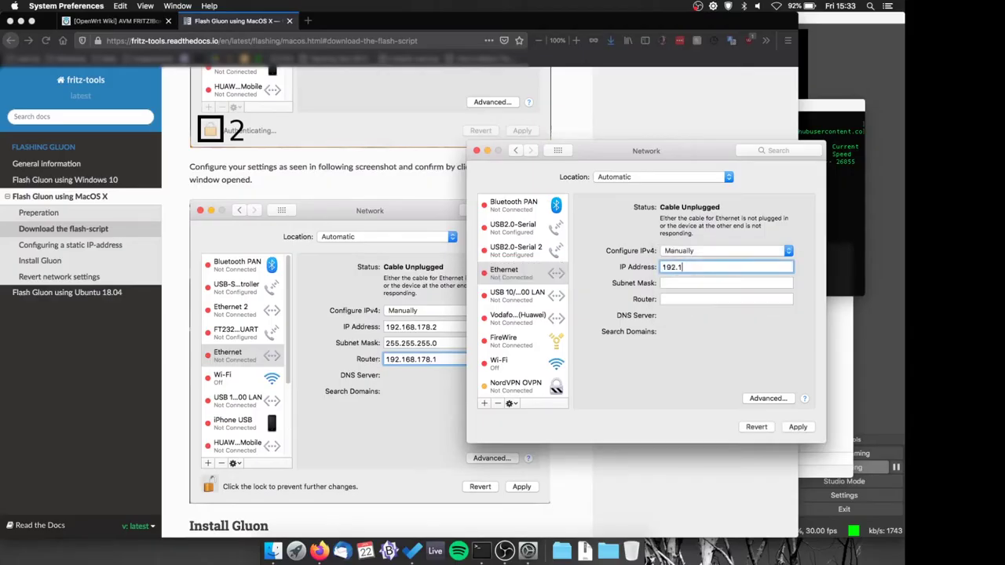
{"action": "type", "text": "68.178.2"}
{"action": "key", "text": "Tab"}
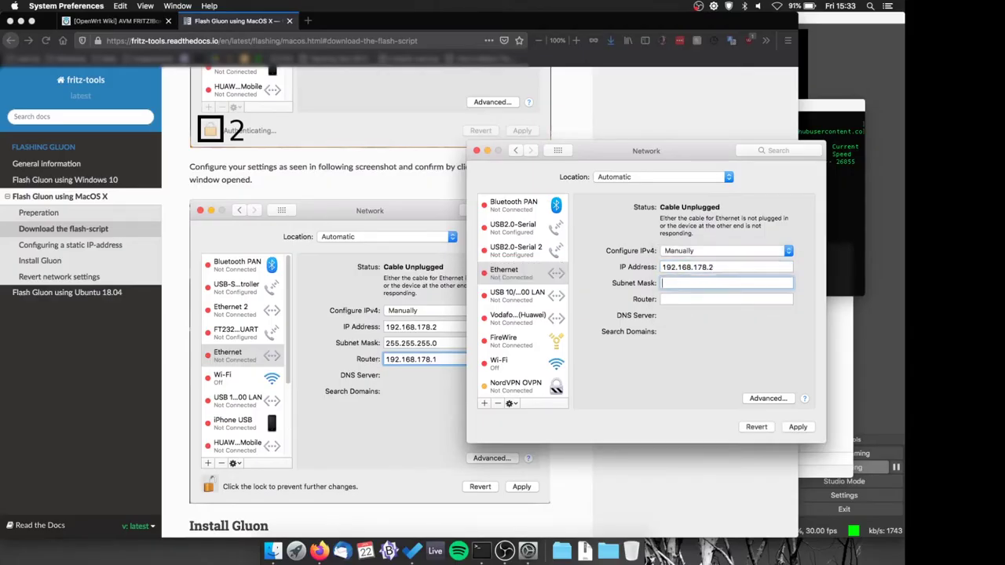
{"action": "type", "text": "255.255.255.0"}
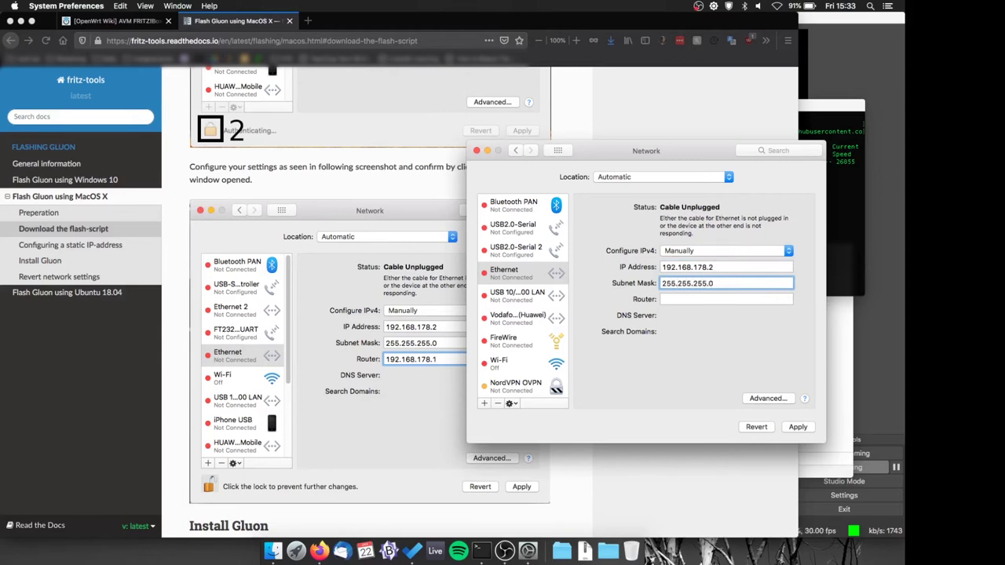
{"action": "key", "text": "Tab"}
{"action": "type", "text": "192.1"}
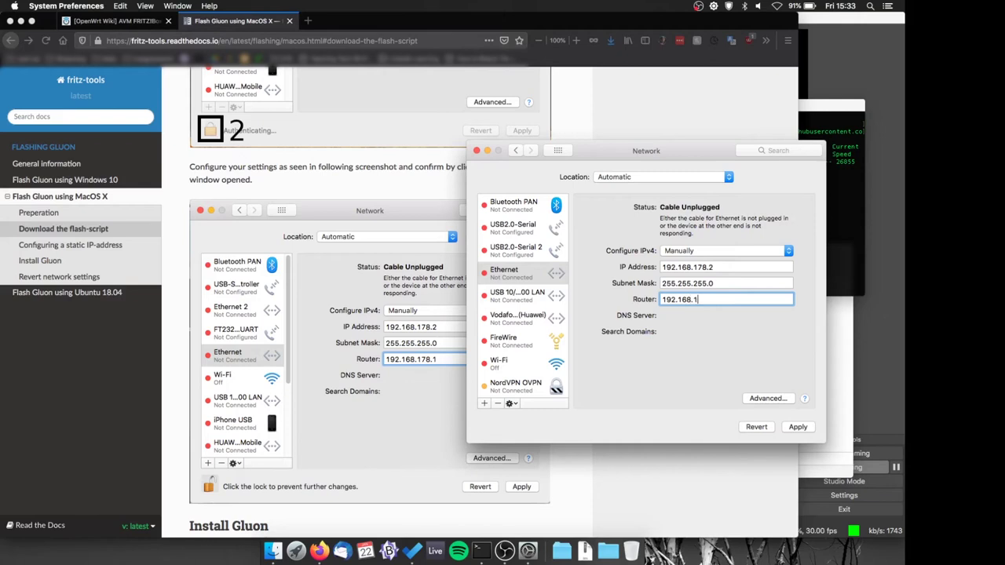
{"action": "scroll", "coordinate": [314, 314], "scroll_direction": "down", "scroll_amount": 5}
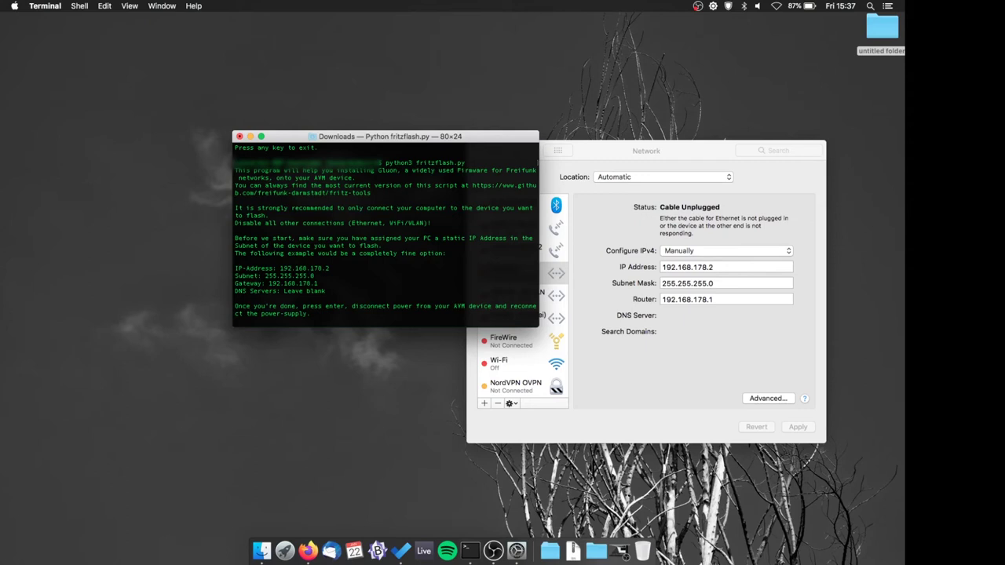
Start fritzflash.py's router autodiscovery and flashing of the OpenWrt image.
{"action": "key", "text": "Return"}
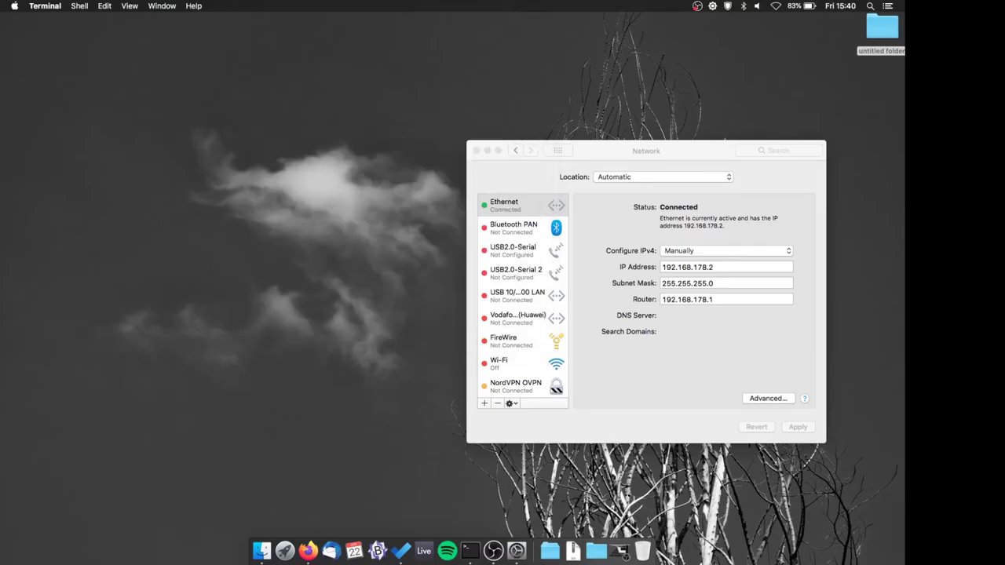
Set Ethernet's IPv4 to Using DHCP, apply it, and enter 192.168.1.1 in Firefox.
{"action": "left_click", "coordinate": [726, 250]}
{"action": "left_click", "coordinate": [726, 250]}
{"action": "left_click", "coordinate": [725, 250]}
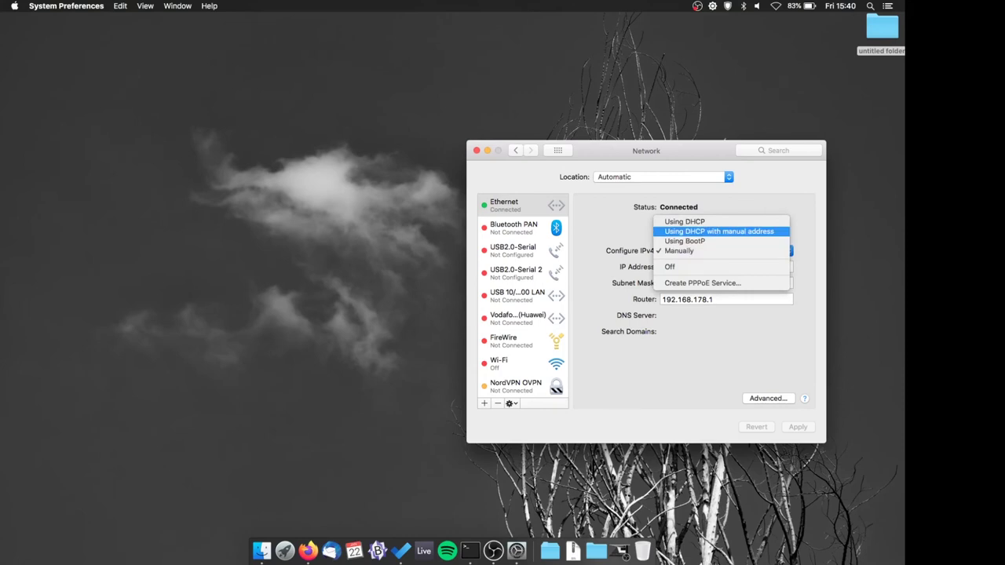
{"action": "left_click", "coordinate": [684, 221]}
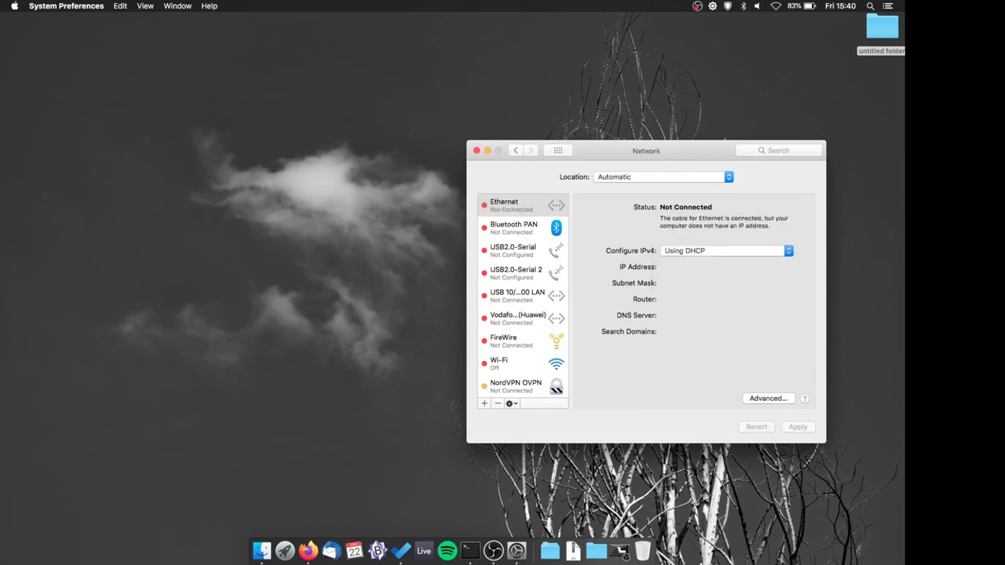
{"action": "left_click", "coordinate": [307, 550]}
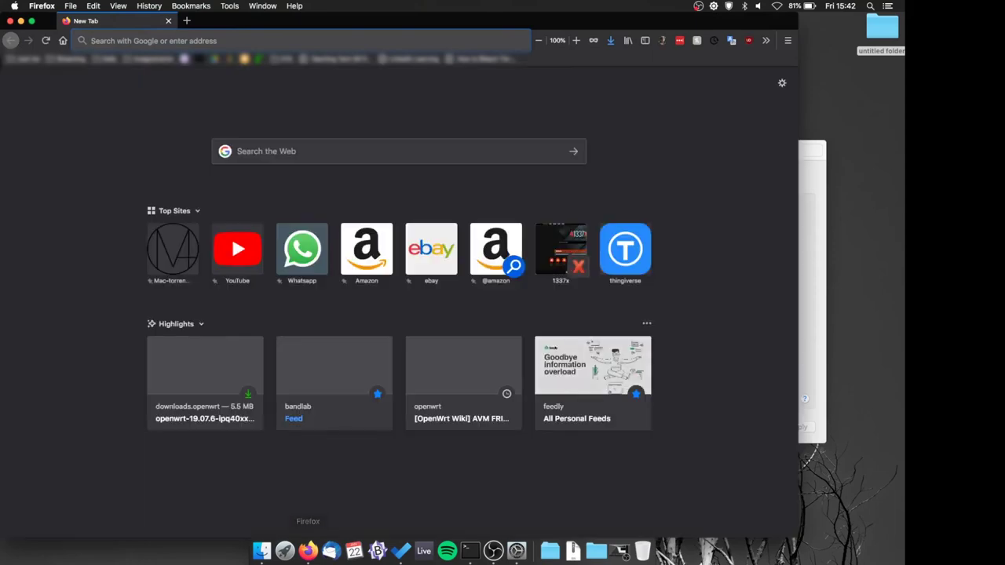
{"action": "type", "text": "192.168.1.1/cgi-bin/luci/"}
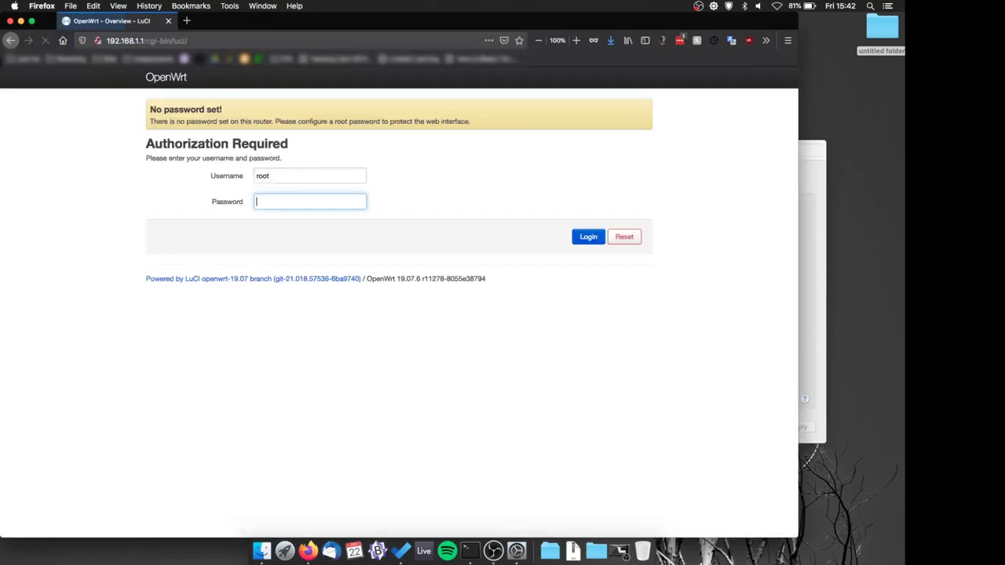
Log in to LuCI as root with an empty password and scroll the Status overview.
{"action": "key", "text": "Return"}
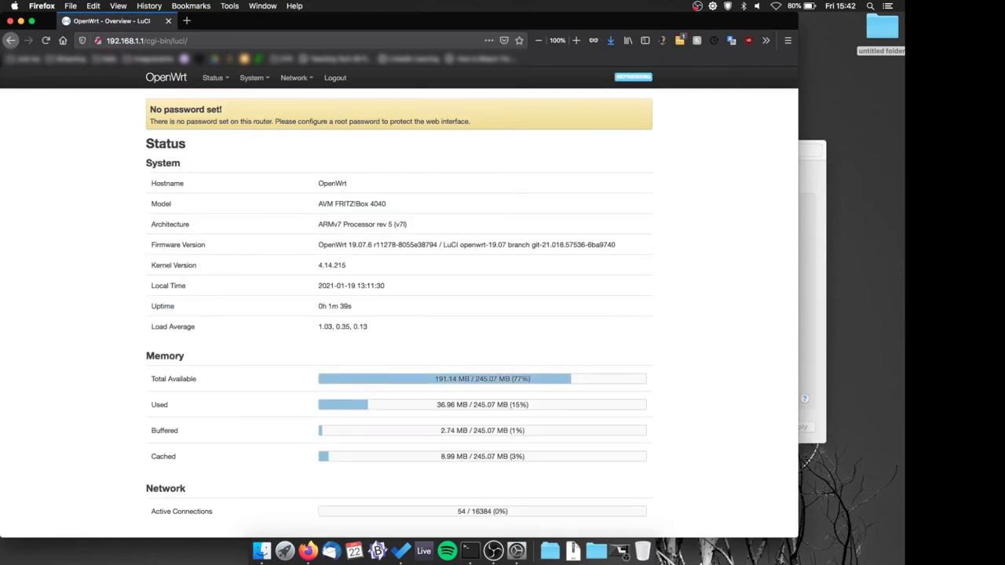
{"action": "scroll", "coordinate": [399, 314], "scroll_direction": "down", "scroll_amount": 8}
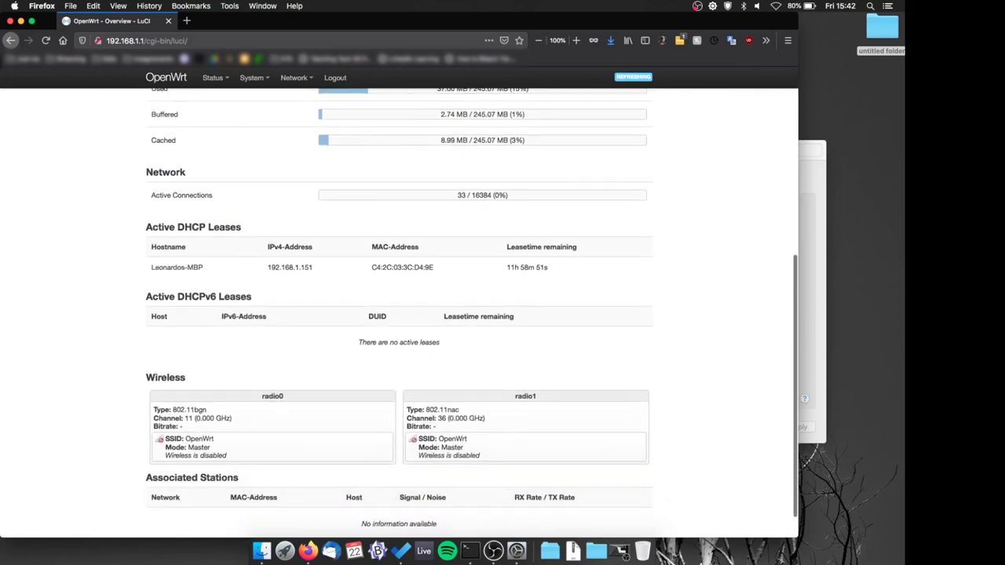
{"action": "scroll", "coordinate": [398, 314], "scroll_direction": "down", "scroll_amount": 1}
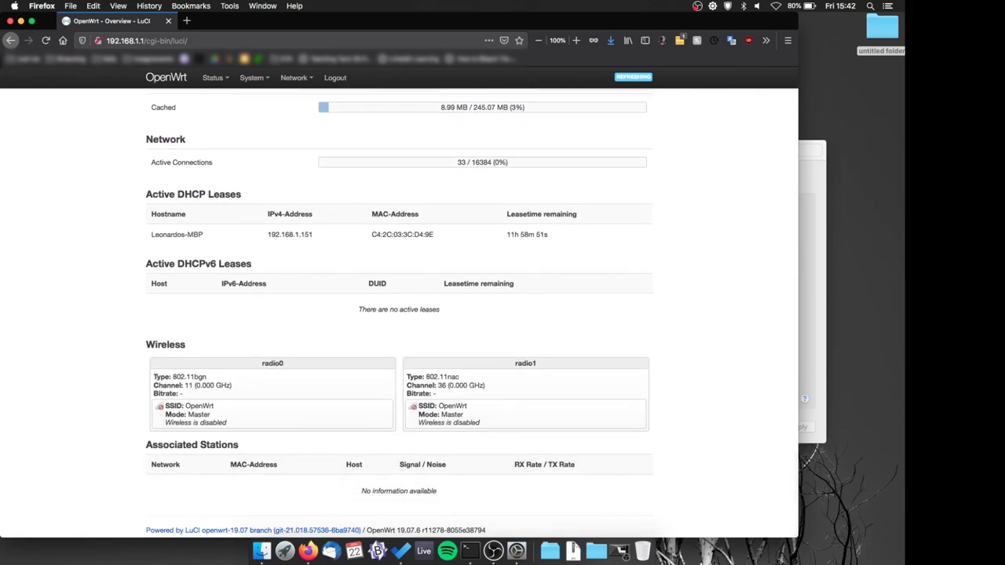
{"action": "scroll", "coordinate": [399, 314], "scroll_direction": "up", "scroll_amount": 10}
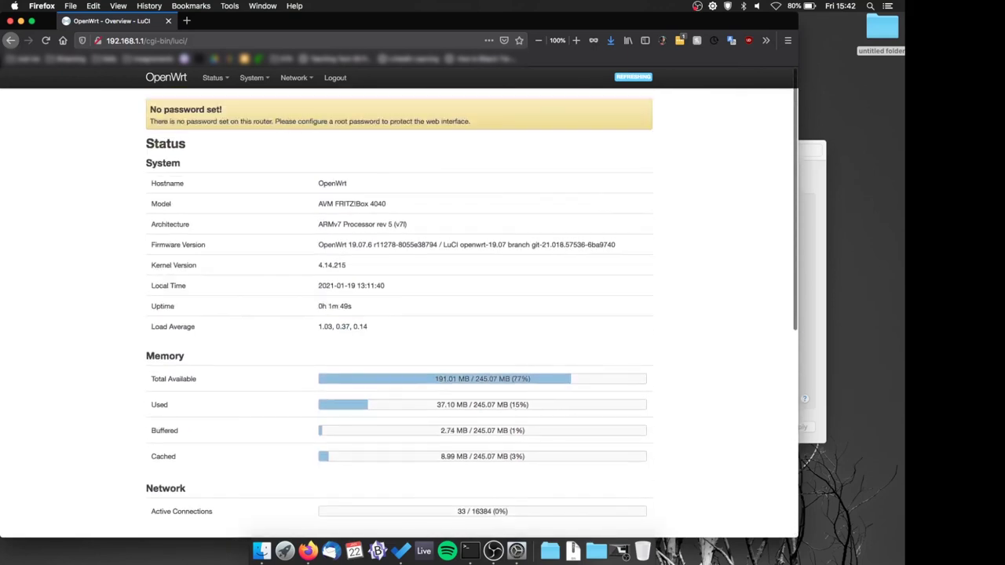